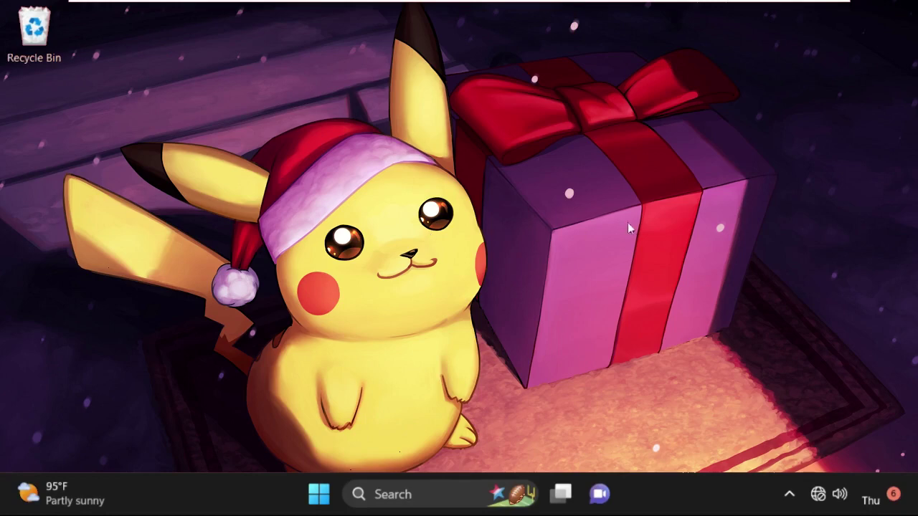
# Step: Search Windows for 'control' to bring up Control Panel as the best match
pyautogui.click(420, 496)
pyautogui.write('c')
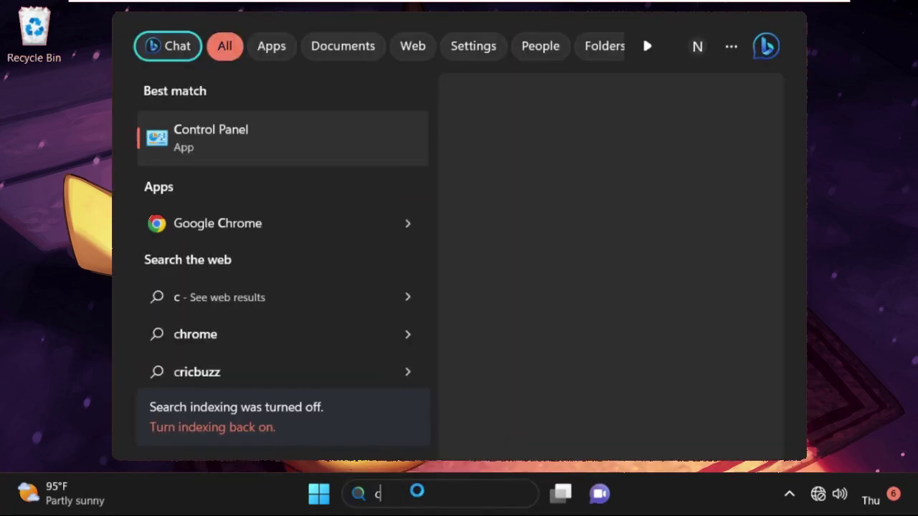
pyautogui.write('ontrol')
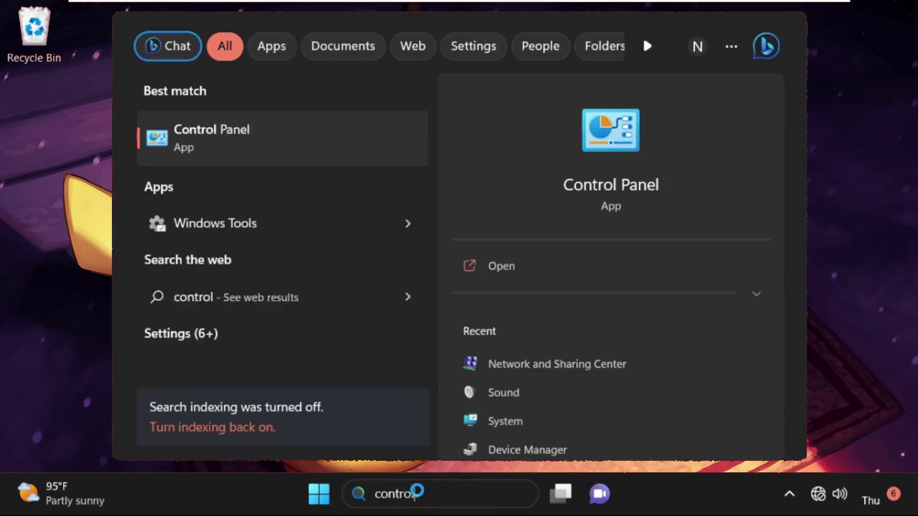
# Step: Open Control Panel and go to Network and Internet > Network and Sharing Center
pyautogui.click(252, 130)
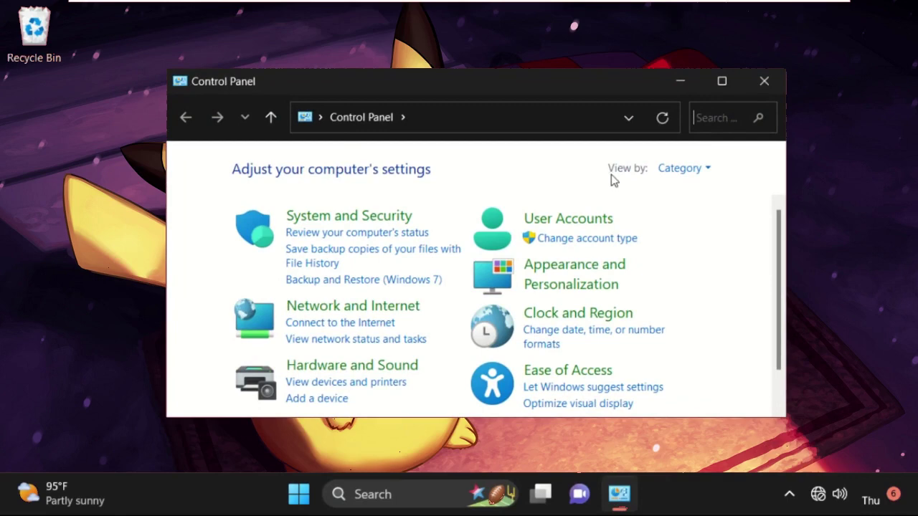
pyautogui.click(683, 171)
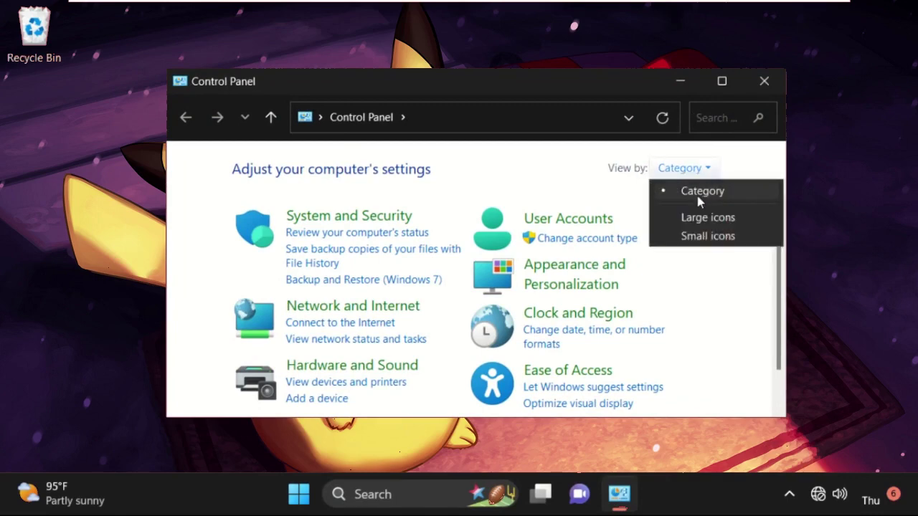
pyautogui.click(362, 311)
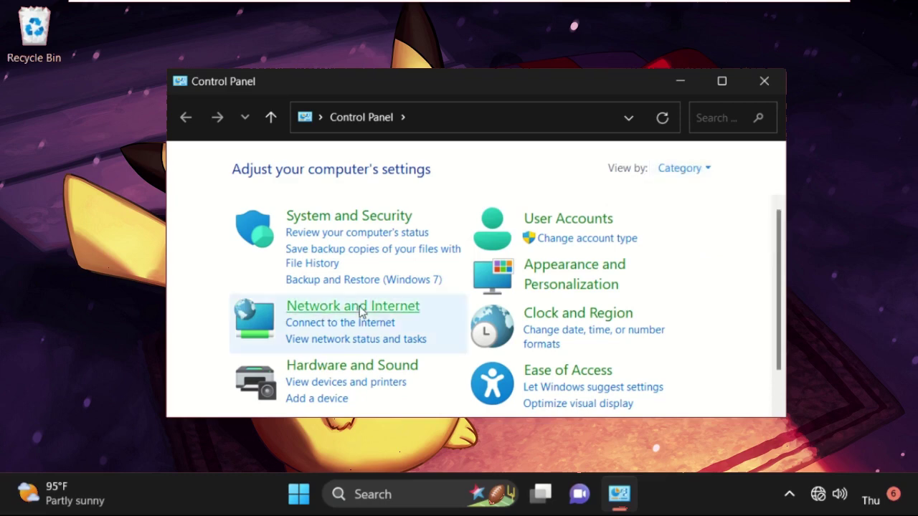
pyautogui.click(362, 312)
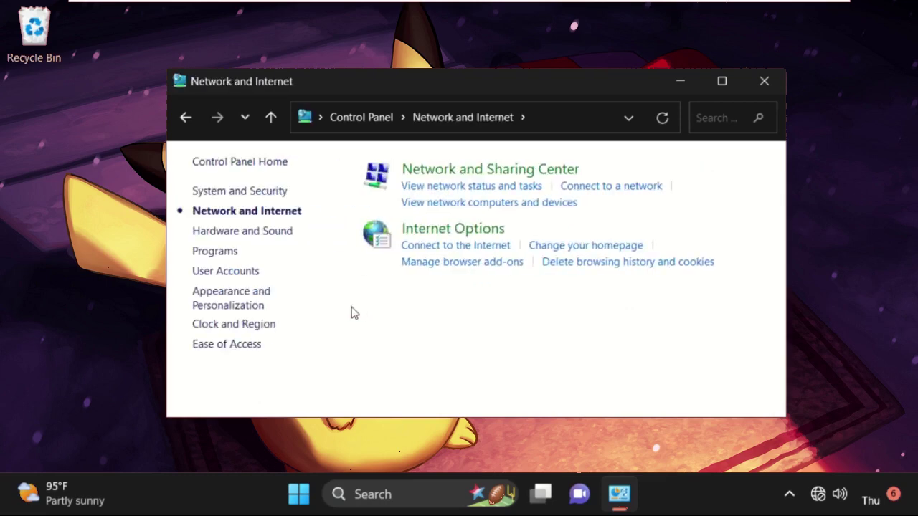
pyautogui.click(478, 172)
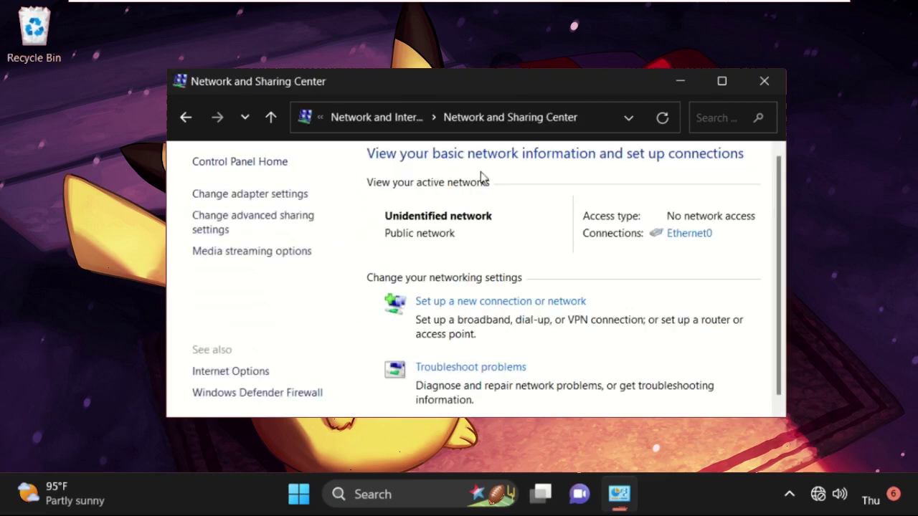
# Step: Tick Internet Protocol Version 4 (TCP/IPv4) in Ethernet0's adapter properties and confirm with OK
pyautogui.click(231, 195)
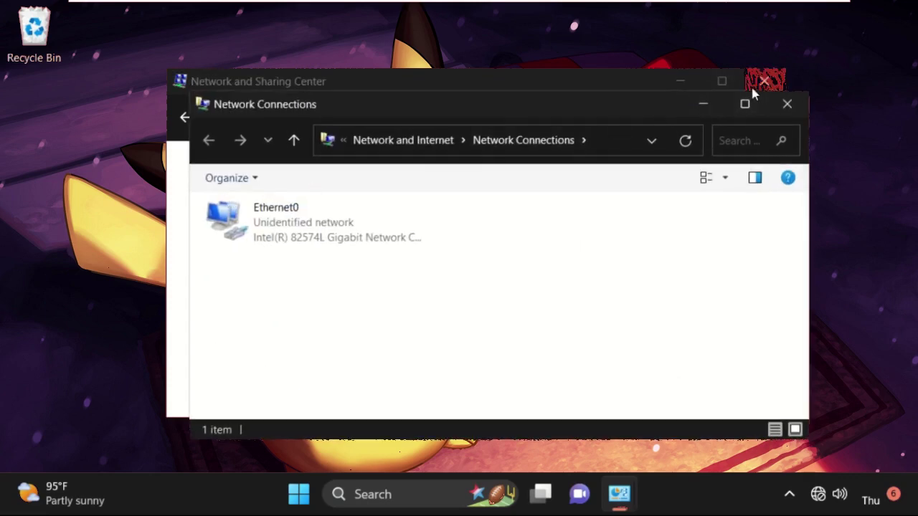
pyautogui.click(752, 84)
pyautogui.moveTo(447, 111); pyautogui.dragTo(438, 83)
pyautogui.click(288, 196)
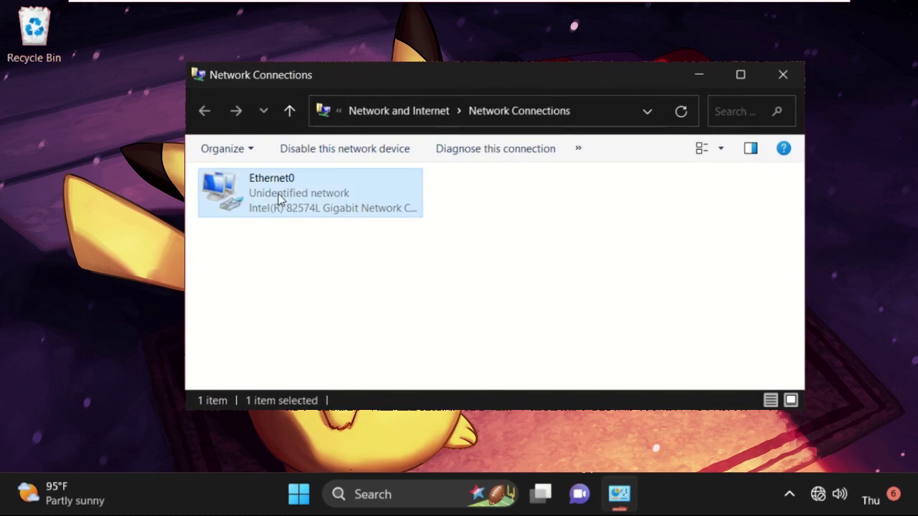
pyautogui.rightClick(288, 192)
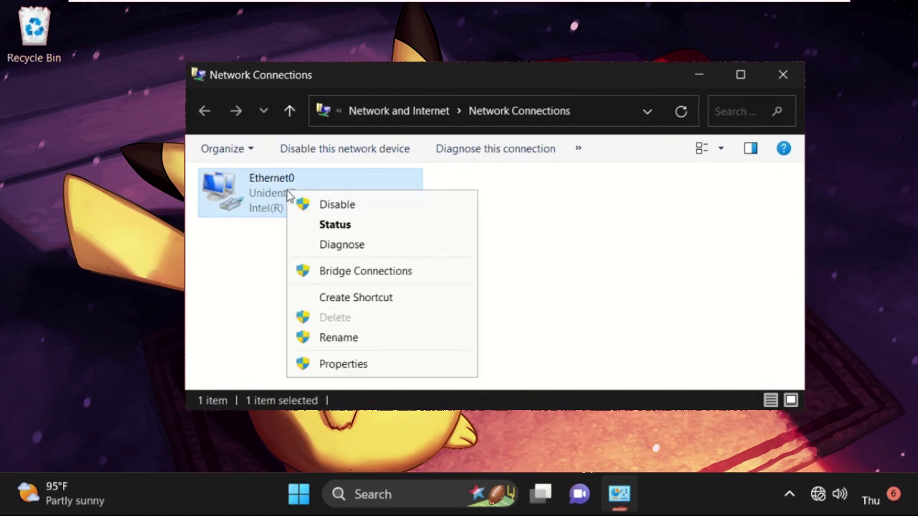
pyautogui.click(340, 365)
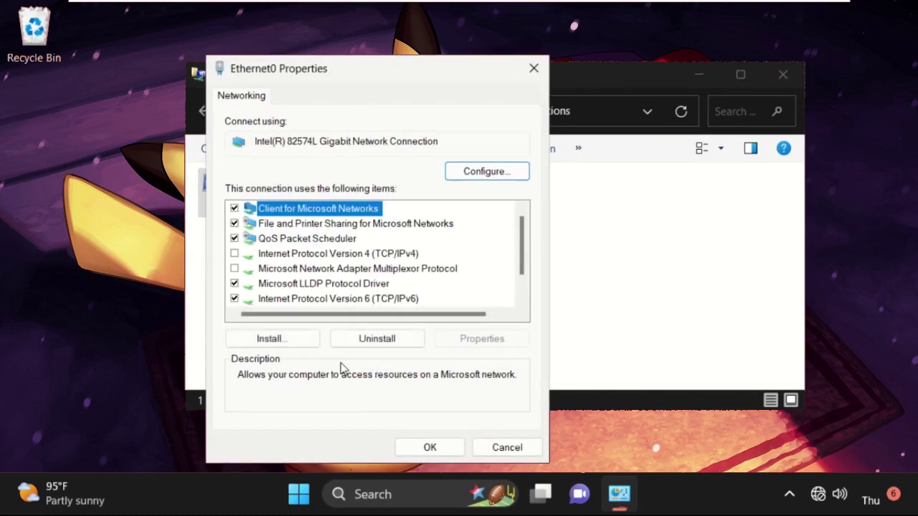
pyautogui.moveTo(358, 77); pyautogui.dragTo(488, 57)
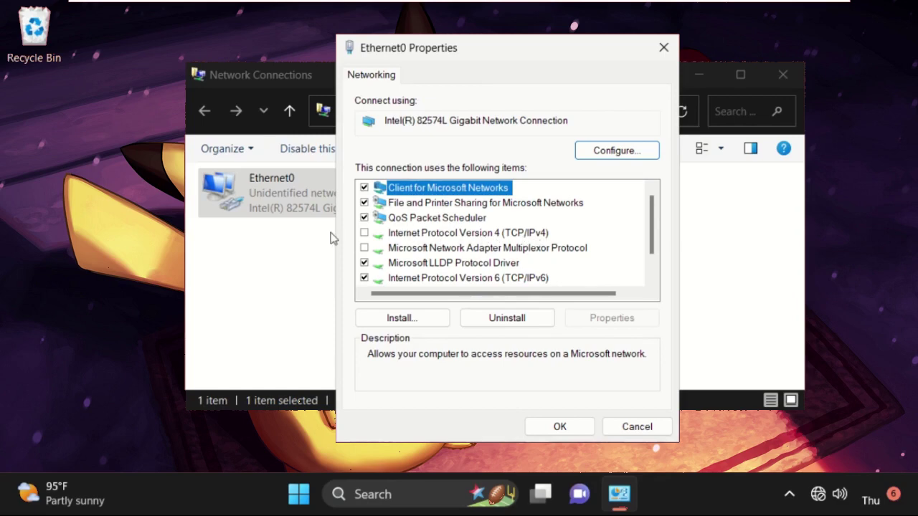
pyautogui.click(365, 233)
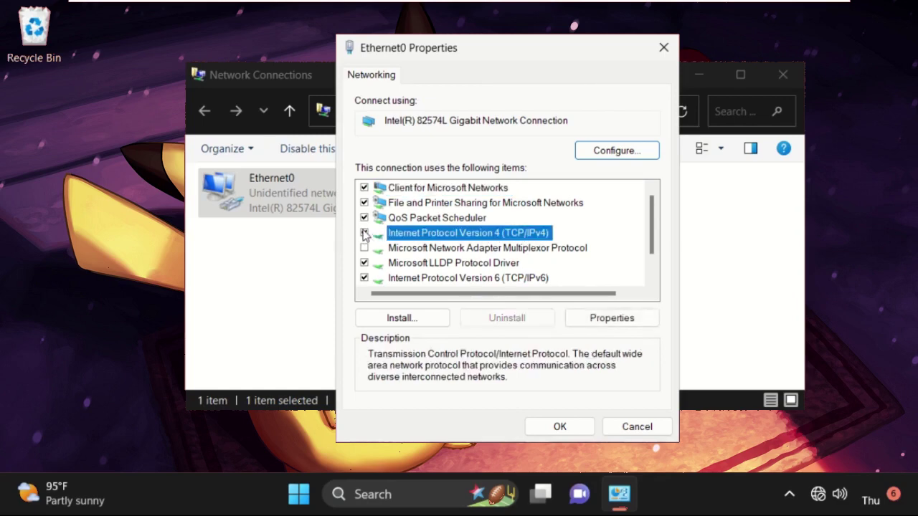
pyautogui.click(557, 427)
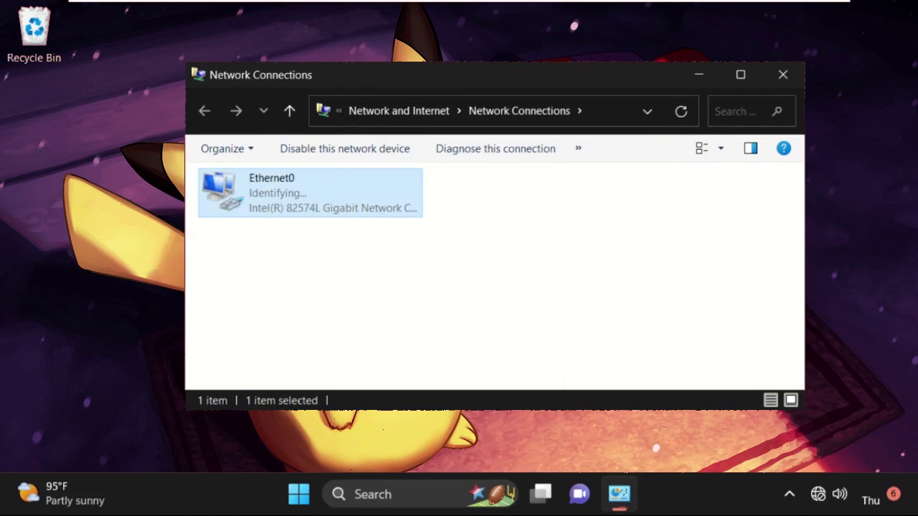
# Step: Close Network Connections, find Settings by searching 'settings', and open its Network & internet page
pyautogui.click(780, 77)
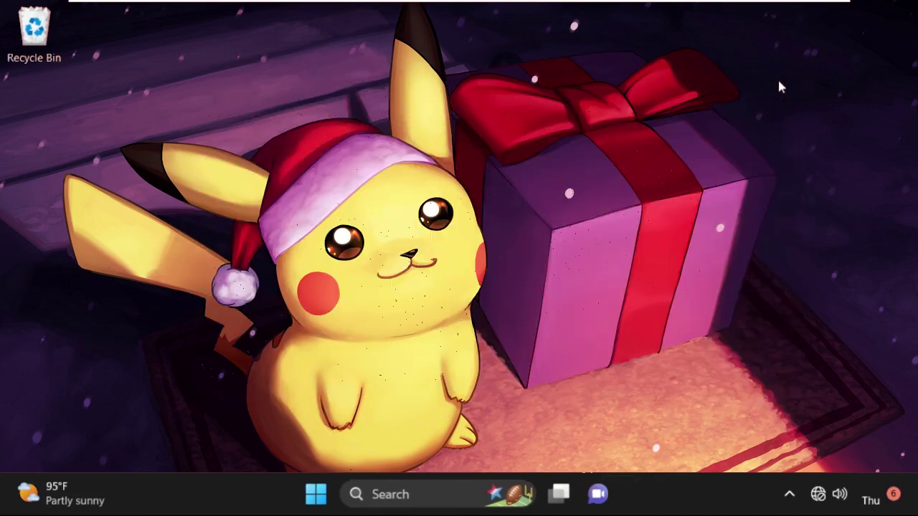
pyautogui.click(430, 499)
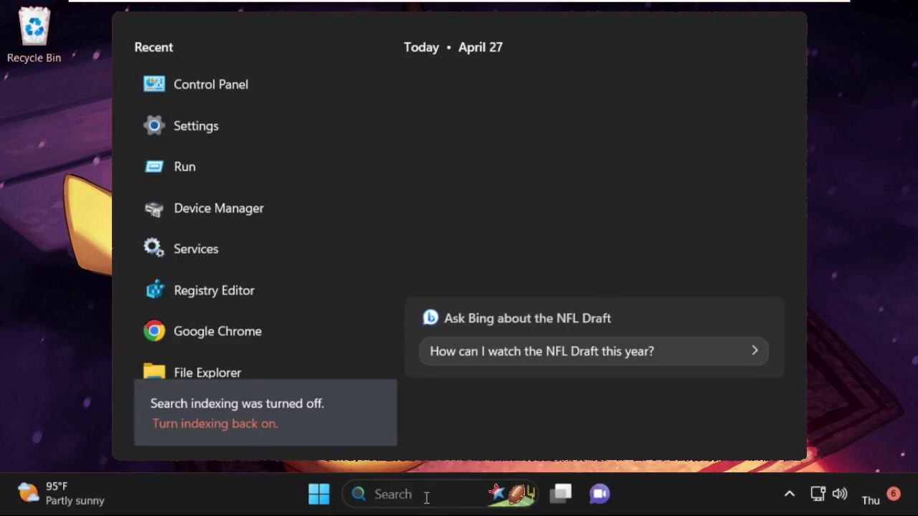
pyautogui.write('settings')
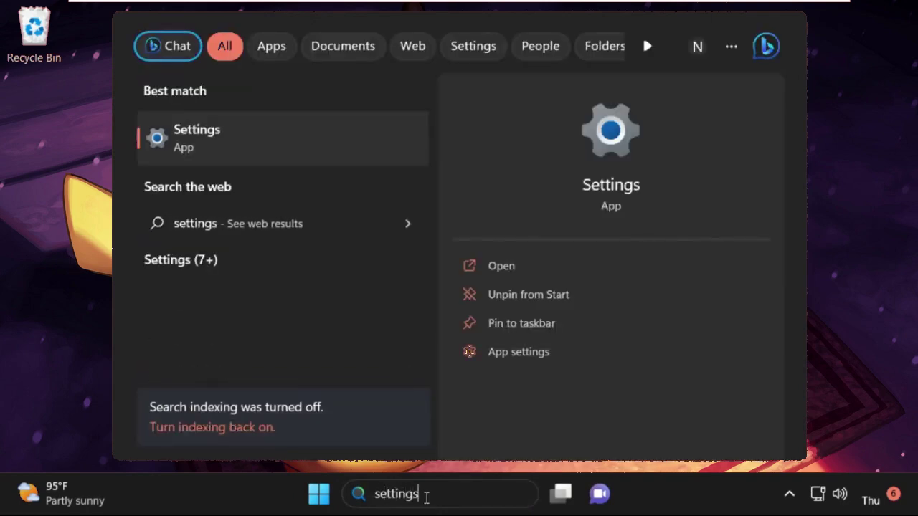
pyautogui.click(213, 124)
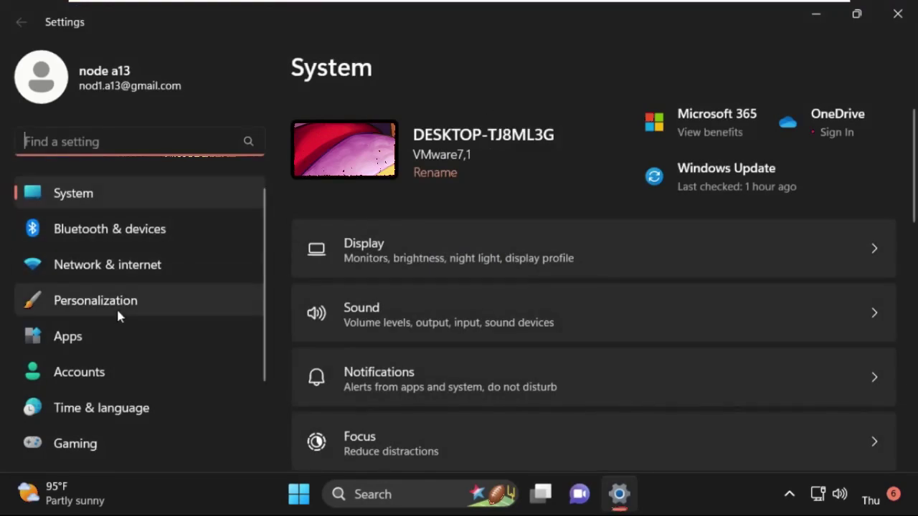
pyautogui.click(117, 264)
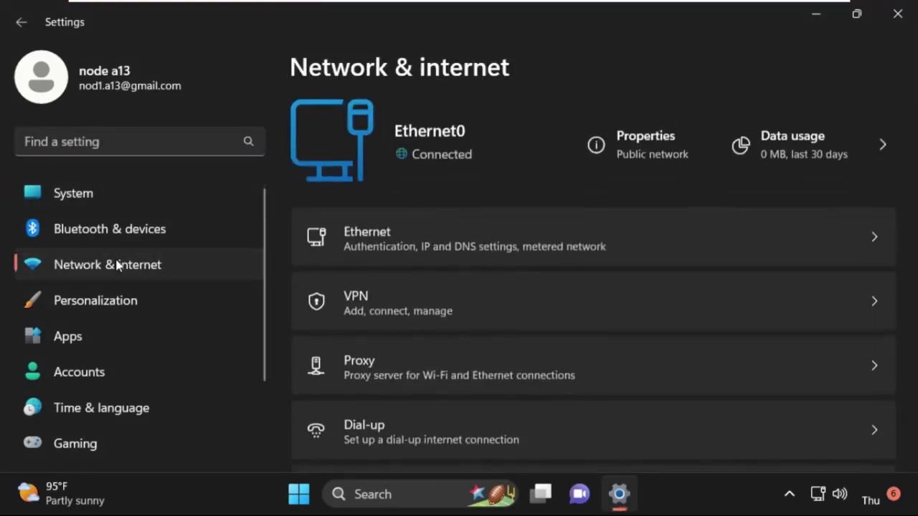
# Step: Run Network reset from Advanced network settings, confirm it, dismiss the sign-out notice, and close Settings
pyautogui.doubleClick(715, 24)
pyautogui.scroll(-4, 453, 286)
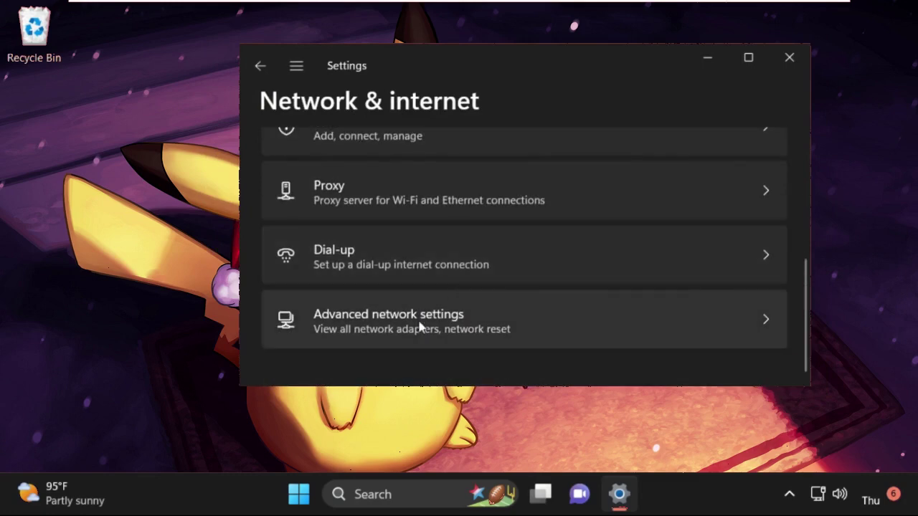
pyautogui.click(521, 329)
pyautogui.scroll(-3, 522, 330)
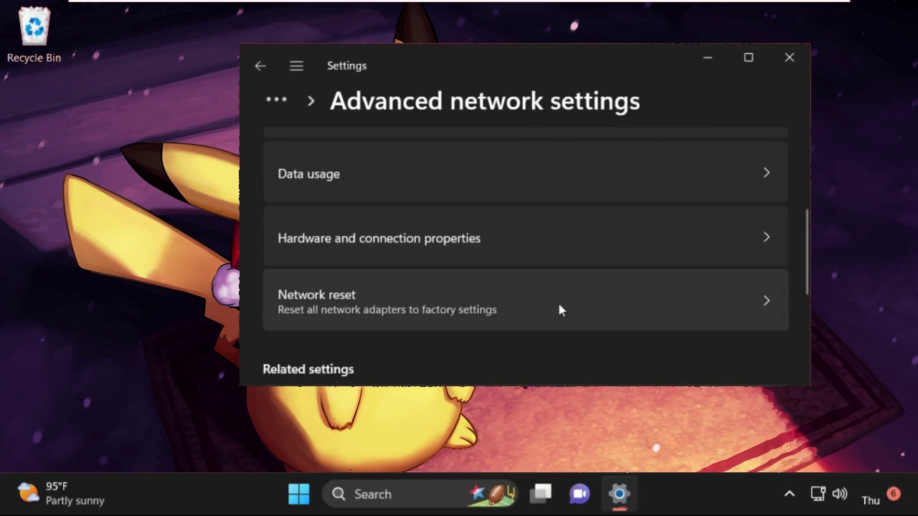
pyautogui.click(607, 303)
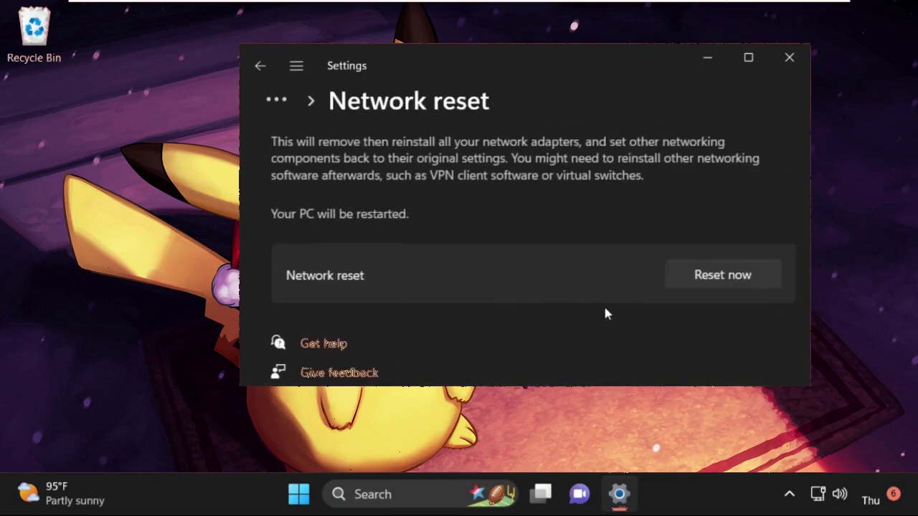
pyautogui.click(739, 285)
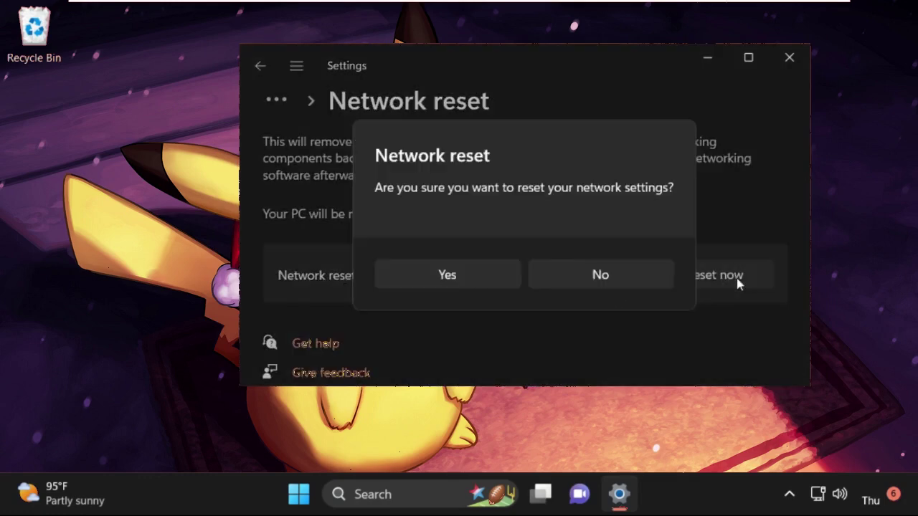
pyautogui.click(459, 278)
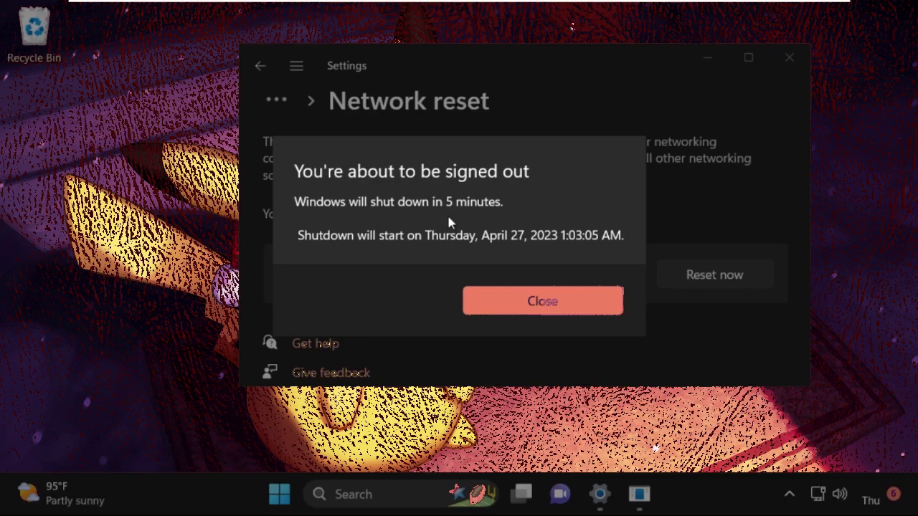
pyautogui.click(516, 296)
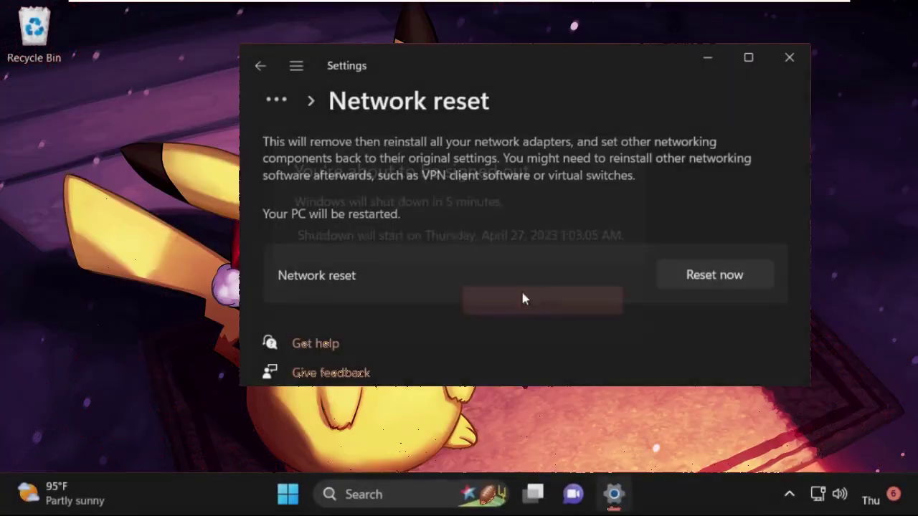
pyautogui.click(791, 58)
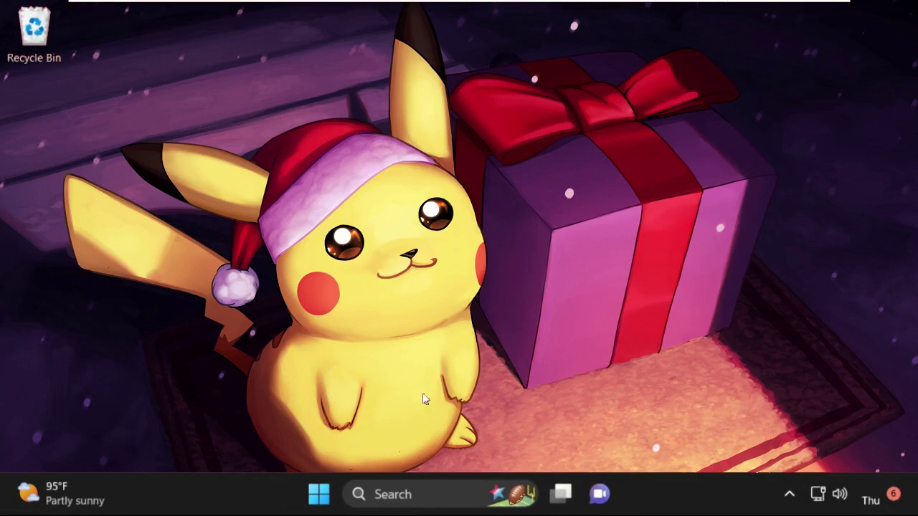
# Step: Launch Task Manager from the taskbar menu and bring up its Run new task dialog
pyautogui.rightClick(663, 496)
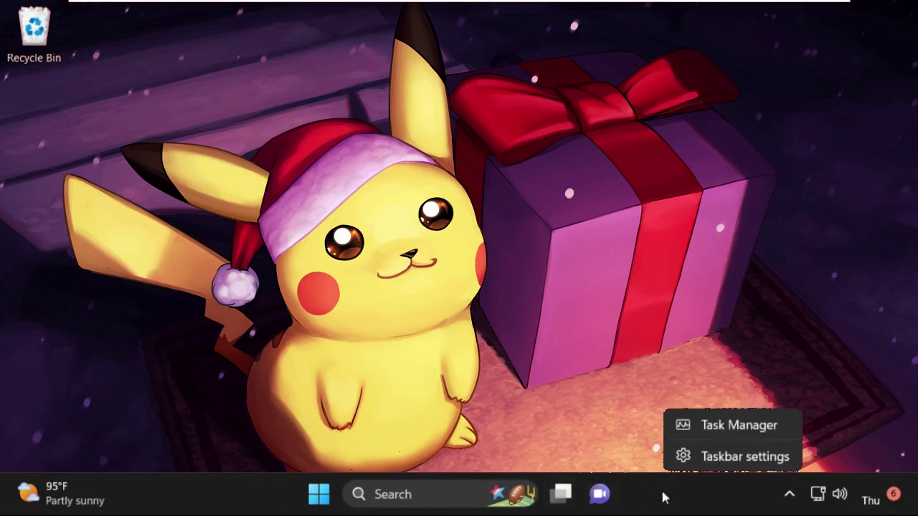
pyautogui.click(722, 425)
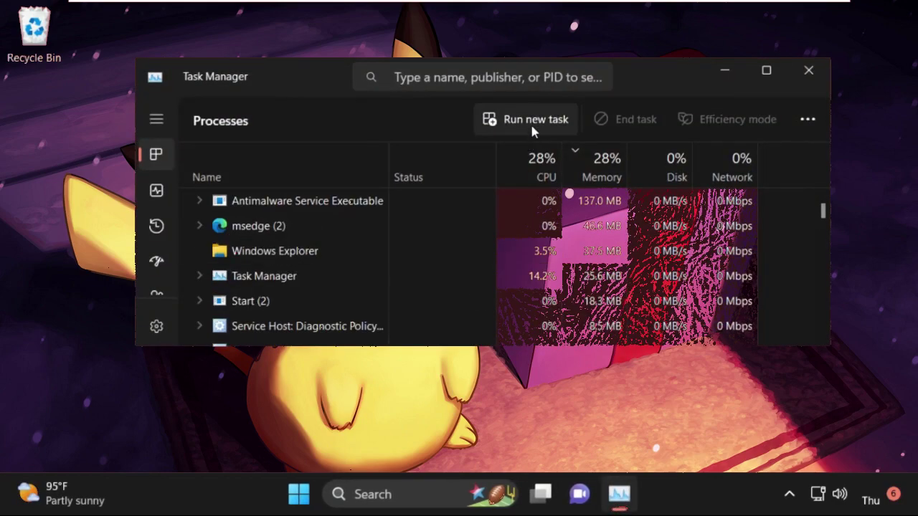
pyautogui.click(531, 120)
pyautogui.moveTo(286, 78); pyautogui.dragTo(436, 106)
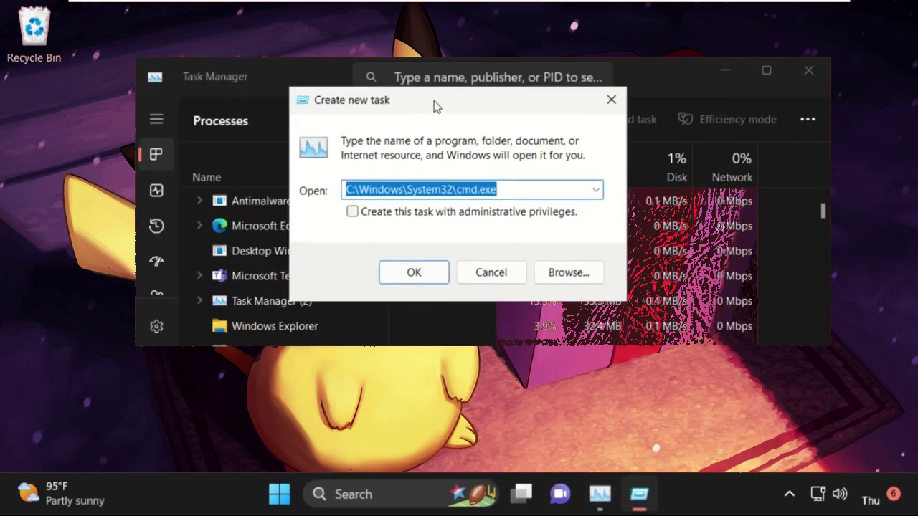
# Step: Browse from the new-task dialog to the C:\Windows\System32 folder
pyautogui.click(566, 275)
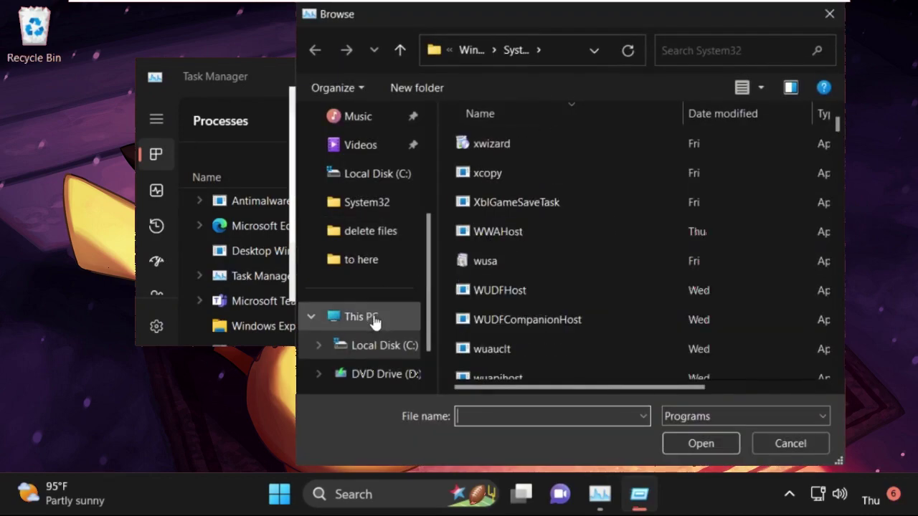
pyautogui.click(373, 322)
pyautogui.doubleClick(569, 174)
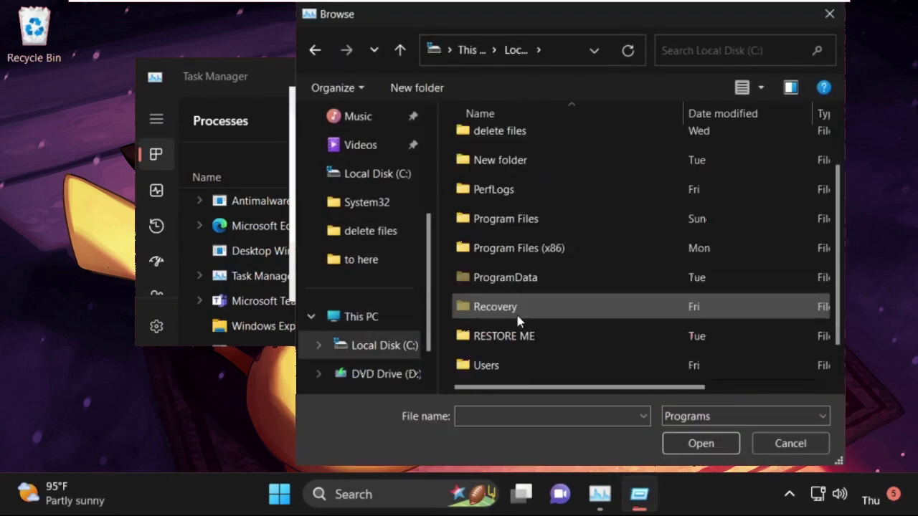
pyautogui.scroll(-1, 517, 319)
pyautogui.doubleClick(527, 368)
pyautogui.scroll(-8, 526, 301)
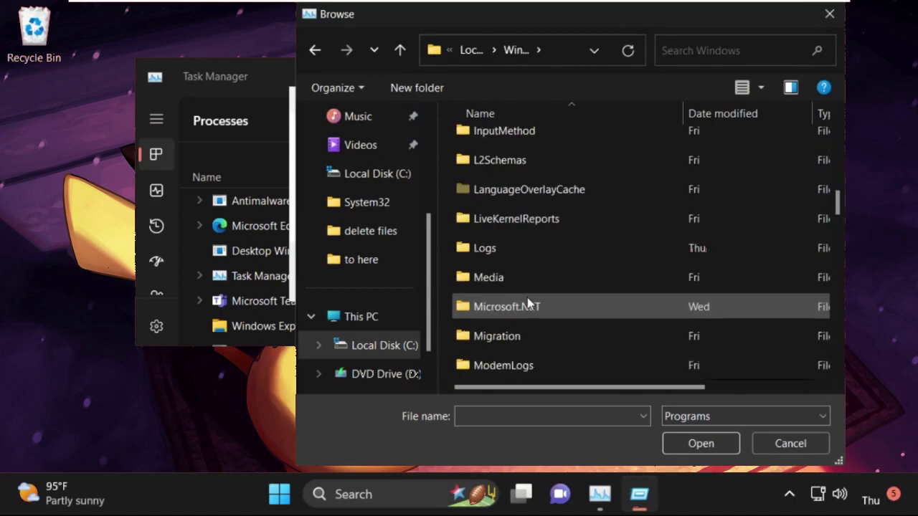
pyautogui.scroll(-10, 527, 302)
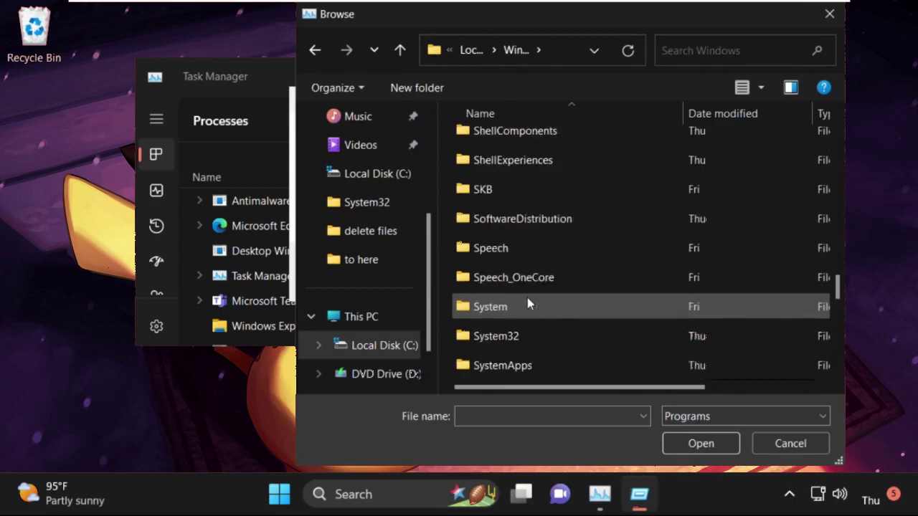
pyautogui.scroll(-2, 529, 304)
pyautogui.scroll(2, 529, 303)
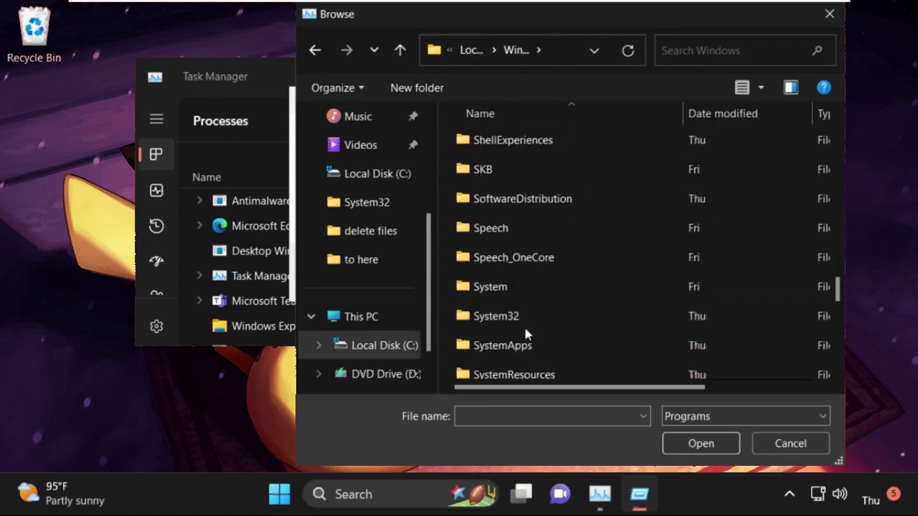
pyautogui.doubleClick(524, 316)
pyautogui.scroll(-3, 523, 253)
# Step: Choose cmd as the program and tick Create this task with administrative privileges
pyautogui.click(524, 252)
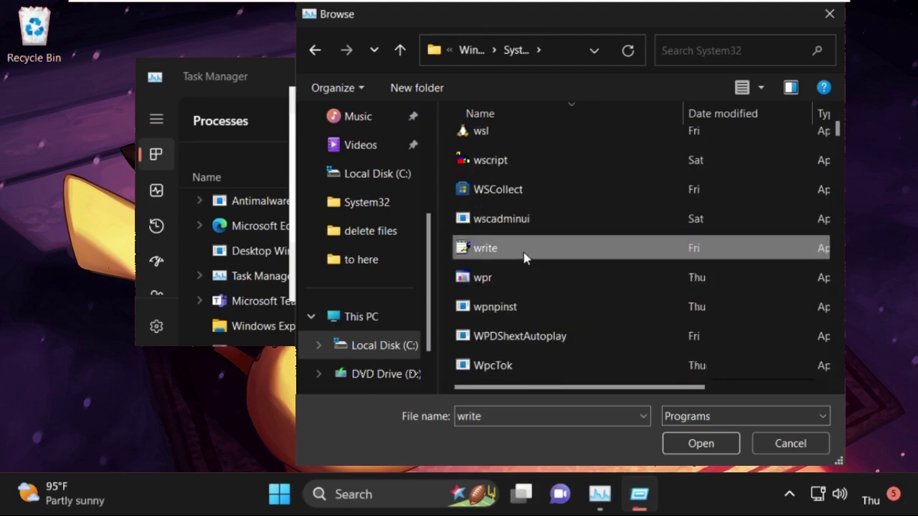
pyautogui.write('cttune')
pyautogui.click(524, 259)
pyautogui.scroll(-6, 547, 285)
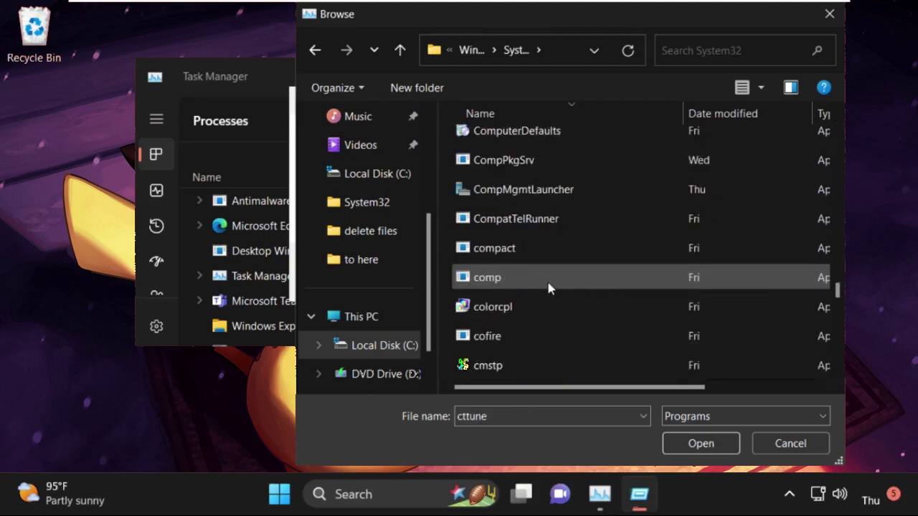
pyautogui.scroll(2, 548, 287)
pyautogui.scroll(-5, 549, 287)
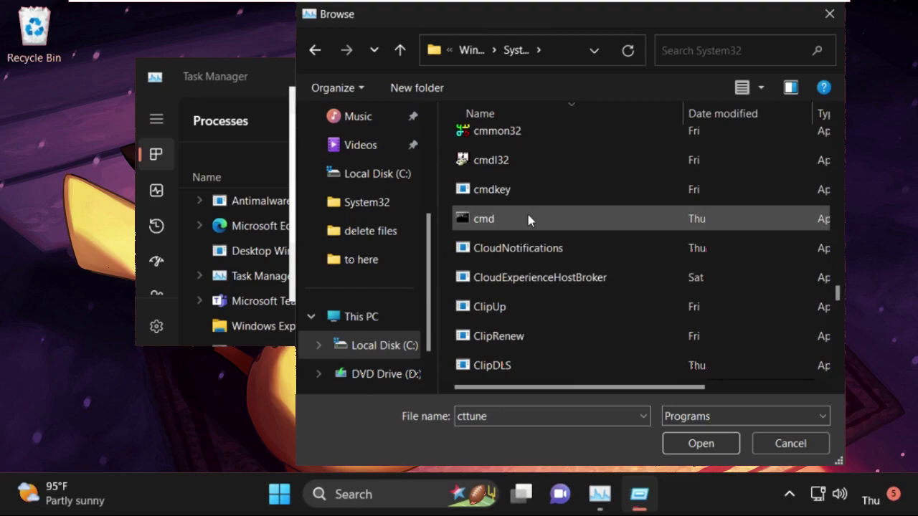
pyautogui.click(528, 219)
pyautogui.click(697, 443)
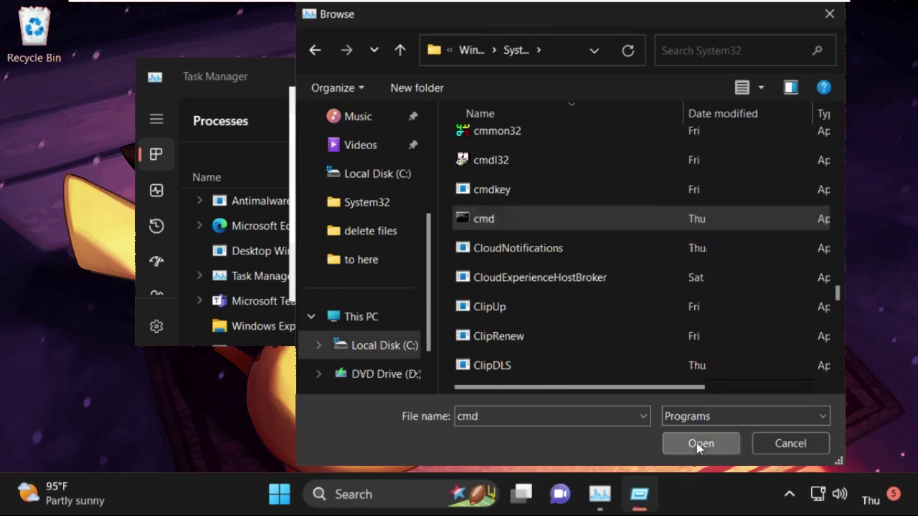
pyautogui.click(393, 214)
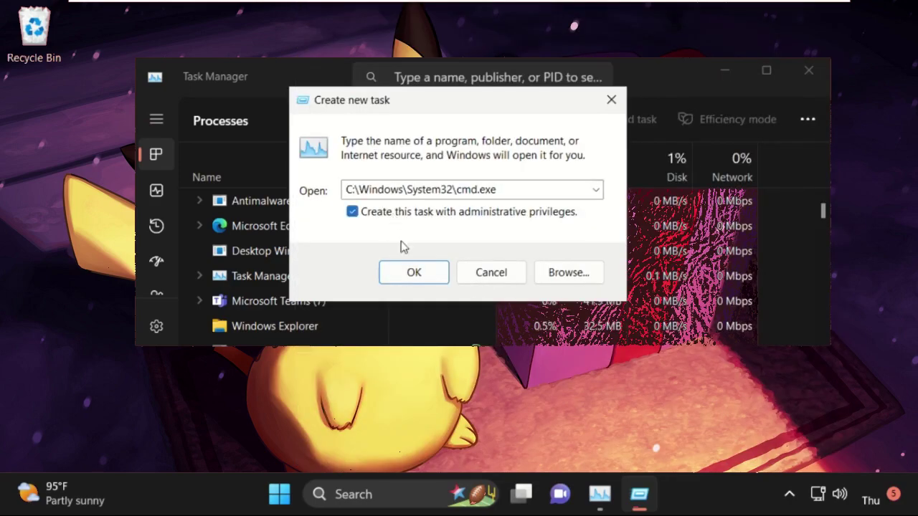
# Step: Launch the admin Command Prompt, close Task Manager, and shrink and reposition the cmd window
pyautogui.click(413, 274)
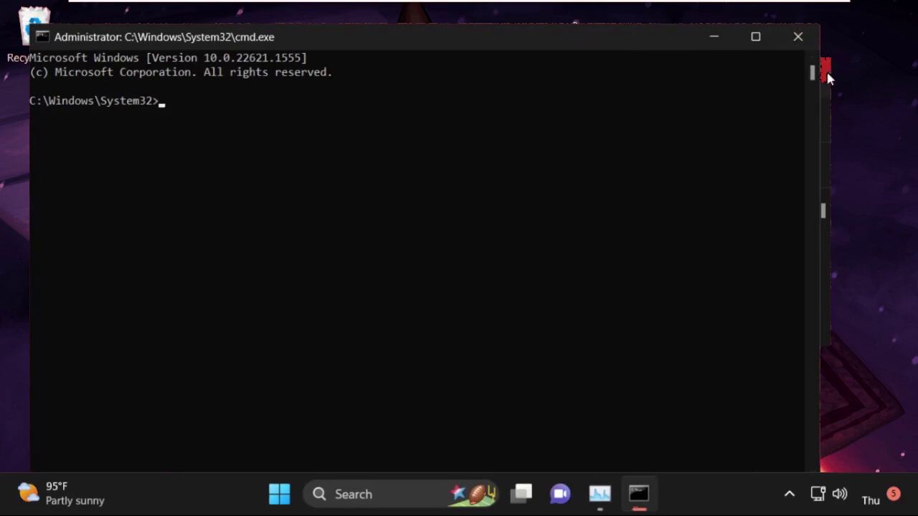
pyautogui.click(824, 70)
pyautogui.moveTo(30, 25); pyautogui.dragTo(186, 289)
pyautogui.moveTo(361, 309); pyautogui.dragTo(343, 232)
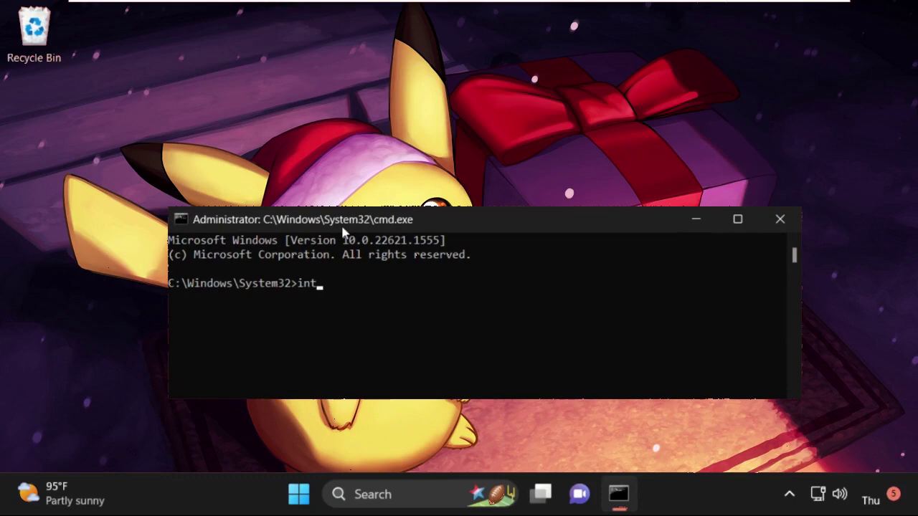
# Step: Run 'netsh int ip reset' followed by 'netsh winsock reset'
pyautogui.write('i')
pyautogui.press('BackSpace')
pyautogui.press('BackSpace')
pyautogui.press('BackSpace')
pyautogui.press('BackSpace')
pyautogui.press('BackSpace')
pyautogui.write('netsh int ip reset')
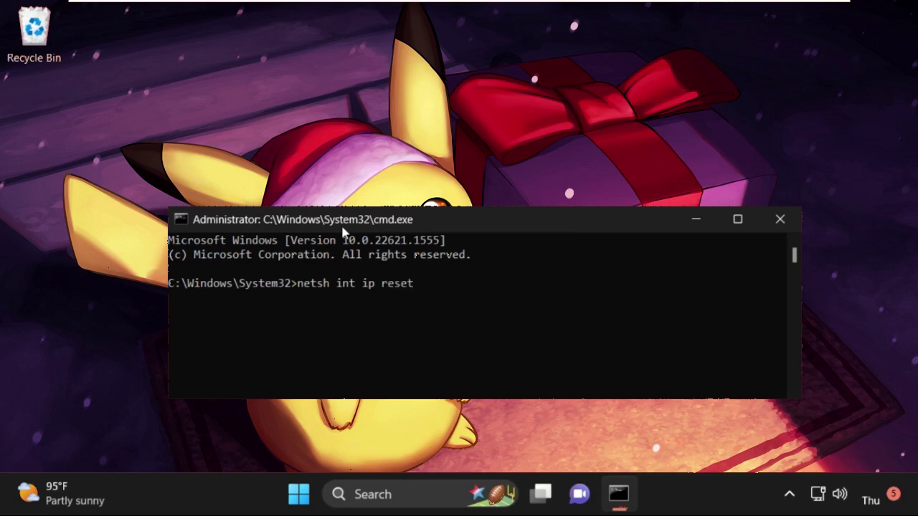
pyautogui.press('Return')
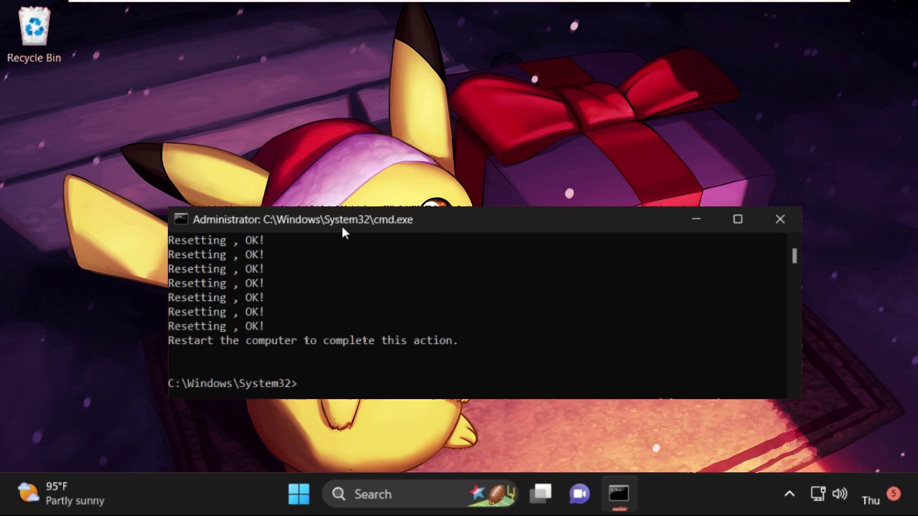
pyautogui.write('netsh winsock')
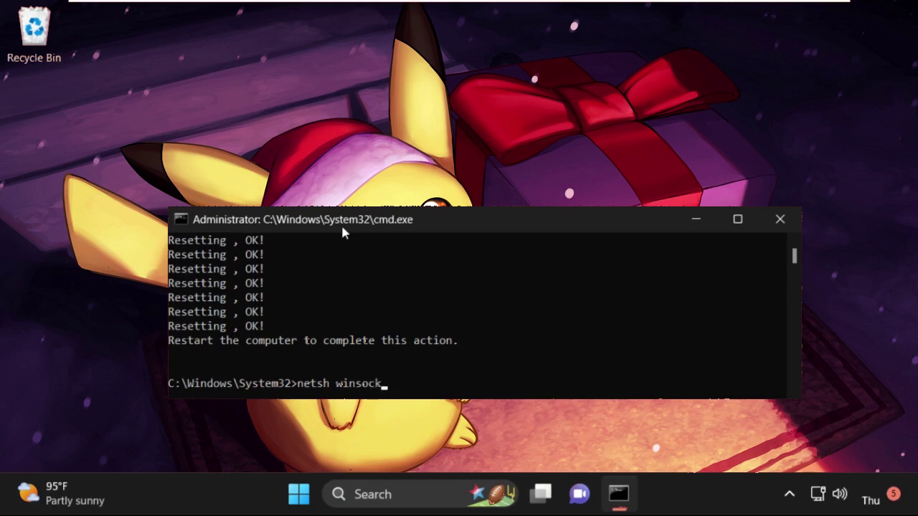
pyautogui.write(' reset')
pyautogui.press('Return')
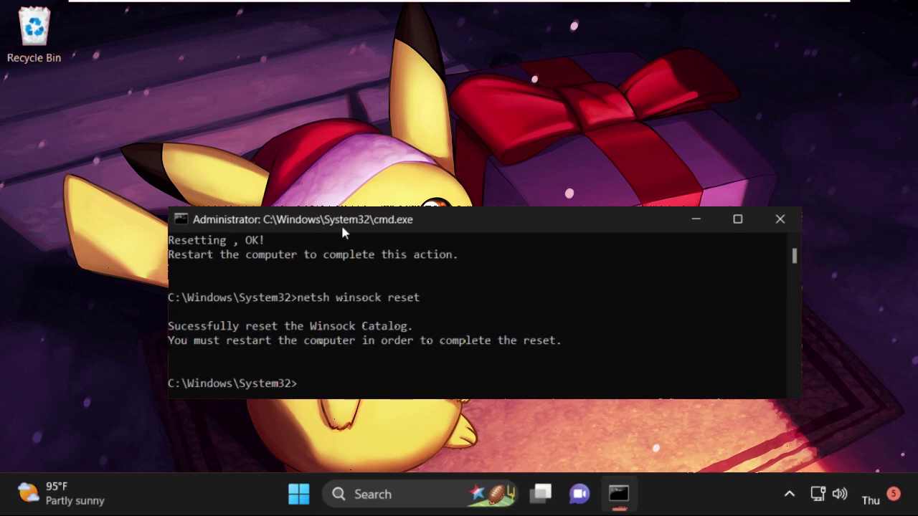
# Step: Flush the DNS cache with 'ipconfig /flushdns'
pyautogui.write('ipconfig /d')
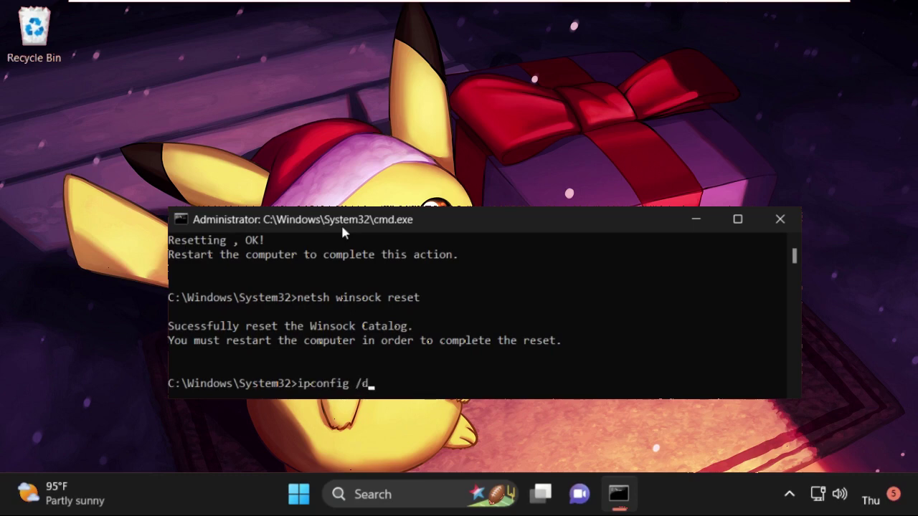
pyautogui.press('BackSpace')
pyautogui.write('flushdns')
pyautogui.press('Return')
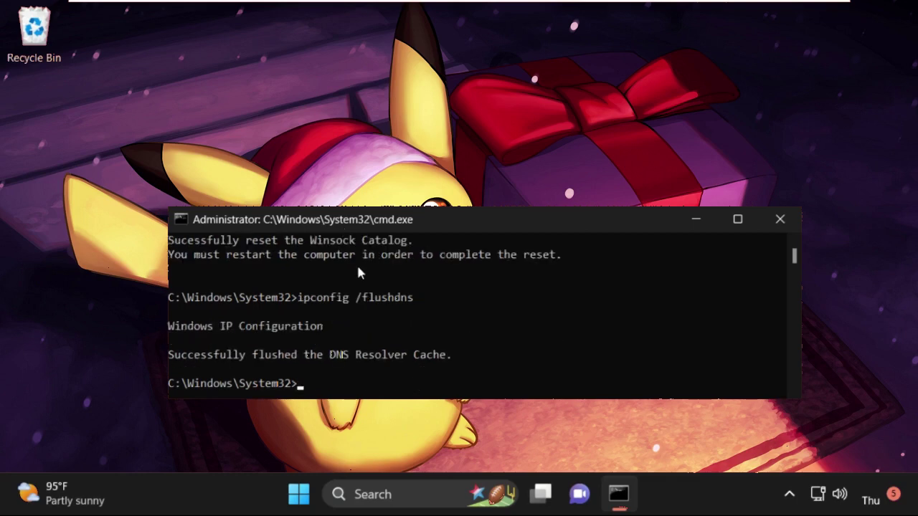
# Step: Run 'ipconfig /release' then 'ipconfig /renew' to obtain IPv4 address 192.168.187.134
pyautogui.write('ipconfig /')
pyautogui.write('rel')
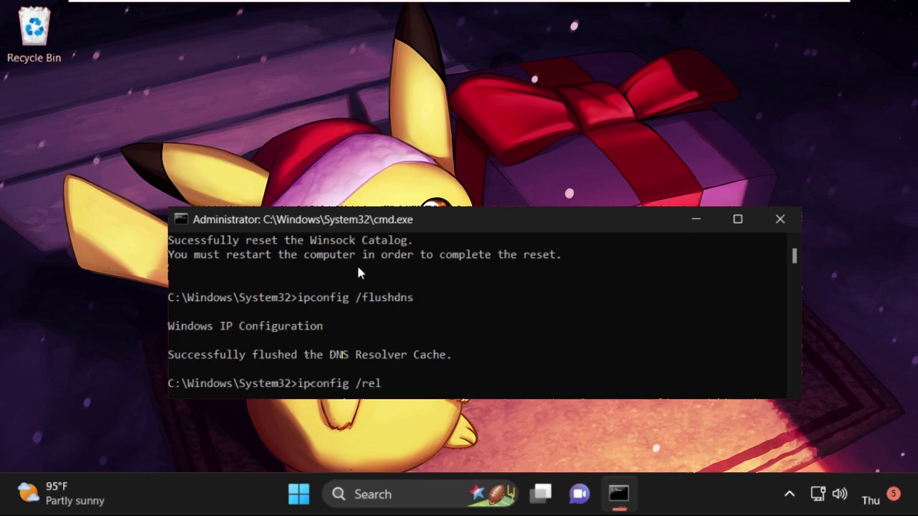
pyautogui.write('ease')
pyautogui.press('Return')
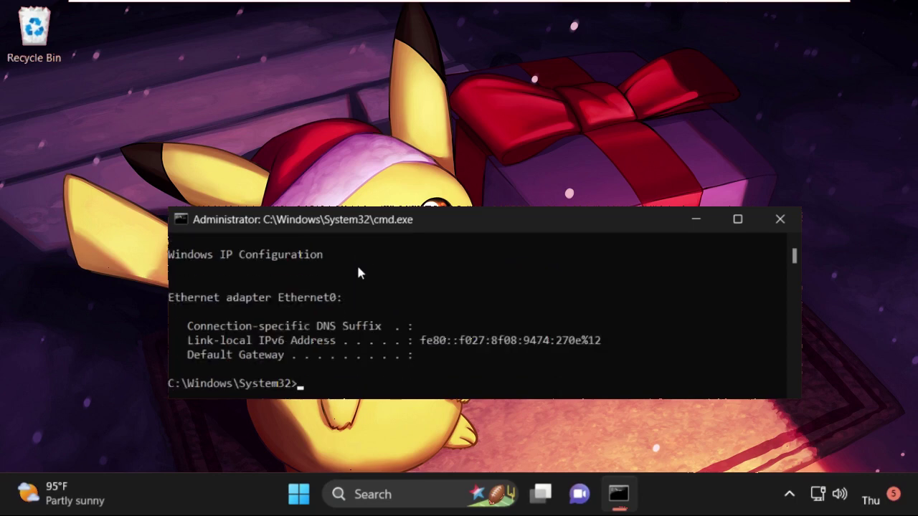
pyautogui.write('ipconfig /rel\\')
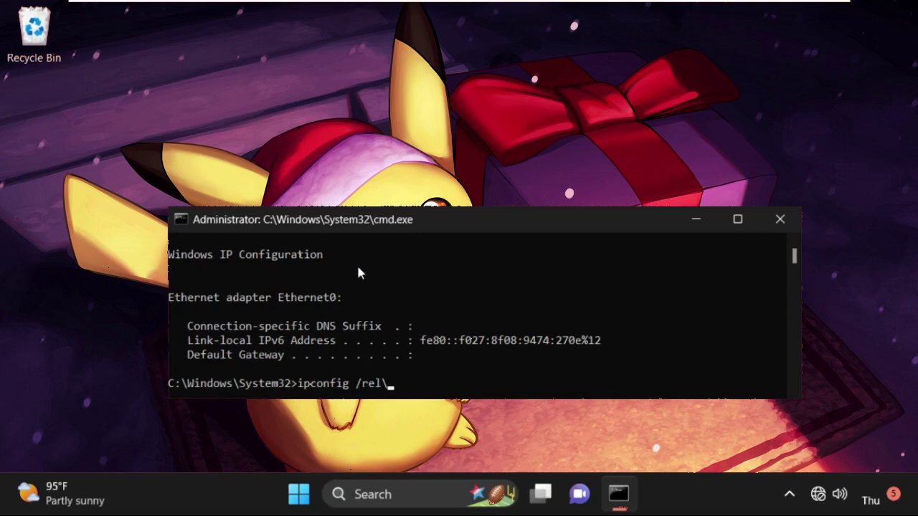
pyautogui.press('BackSpace')
pyautogui.write('new')
pyautogui.press('Return')
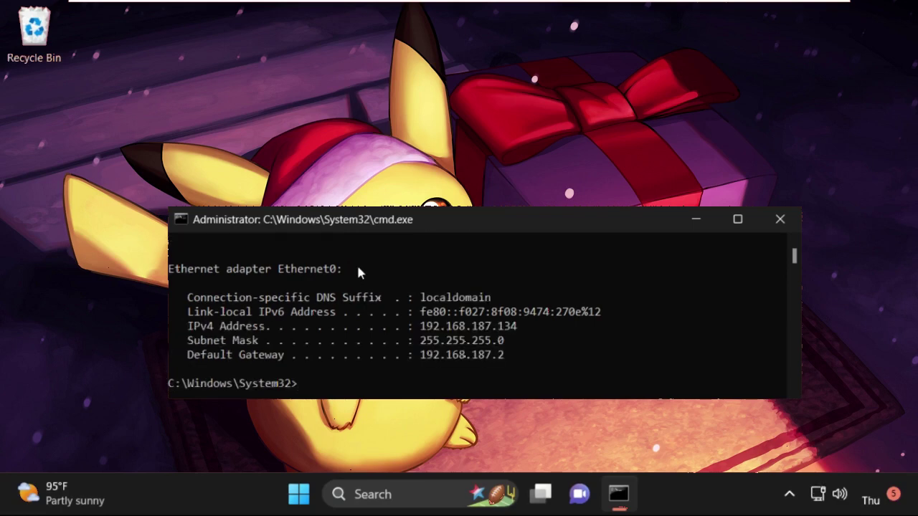
# Step: Close Command Prompt with 'exit' and bring up the Start menu's pinned apps
pyautogui.write('exit')
pyautogui.press('Return')
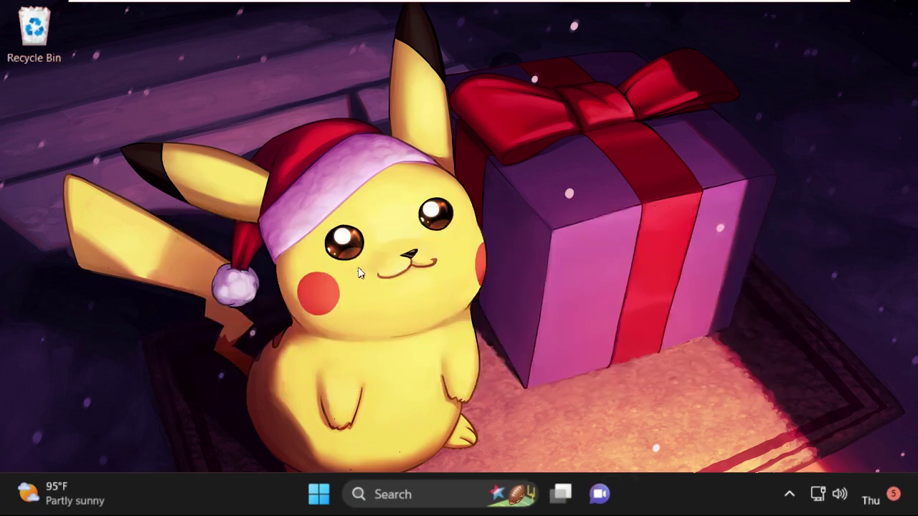
pyautogui.click(319, 493)
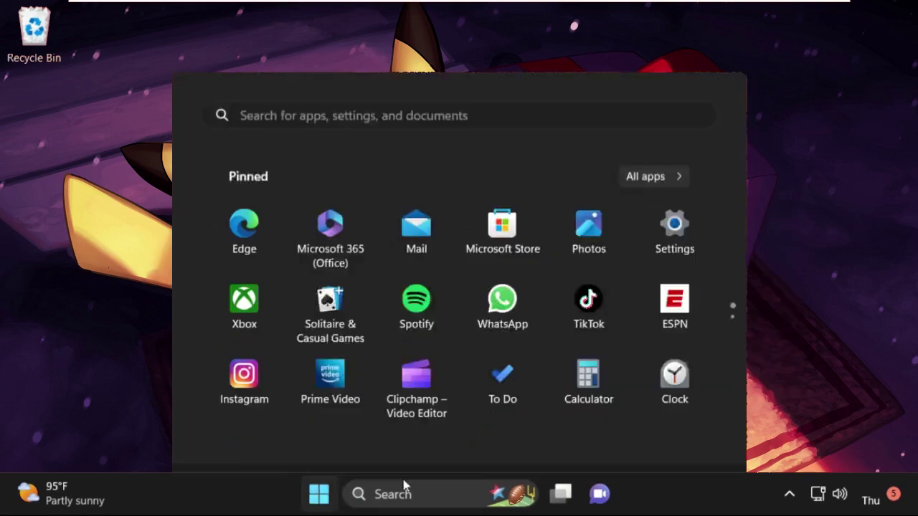